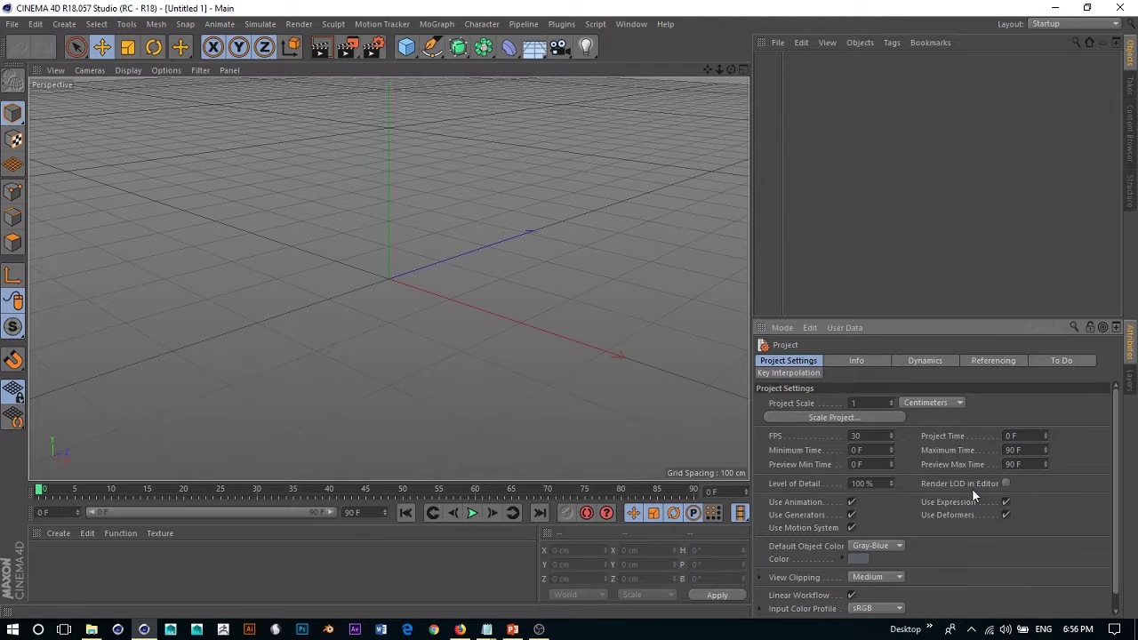
# Step: Add a cube primitive to the empty scene
pyautogui.click(1127, 381)
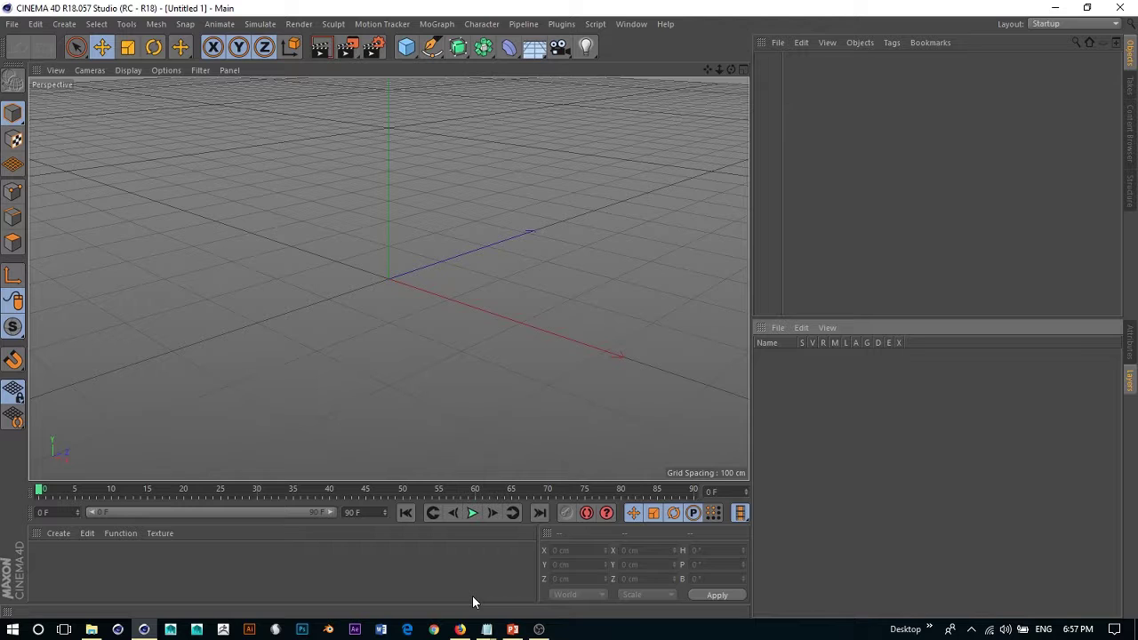
pyautogui.click(410, 56)
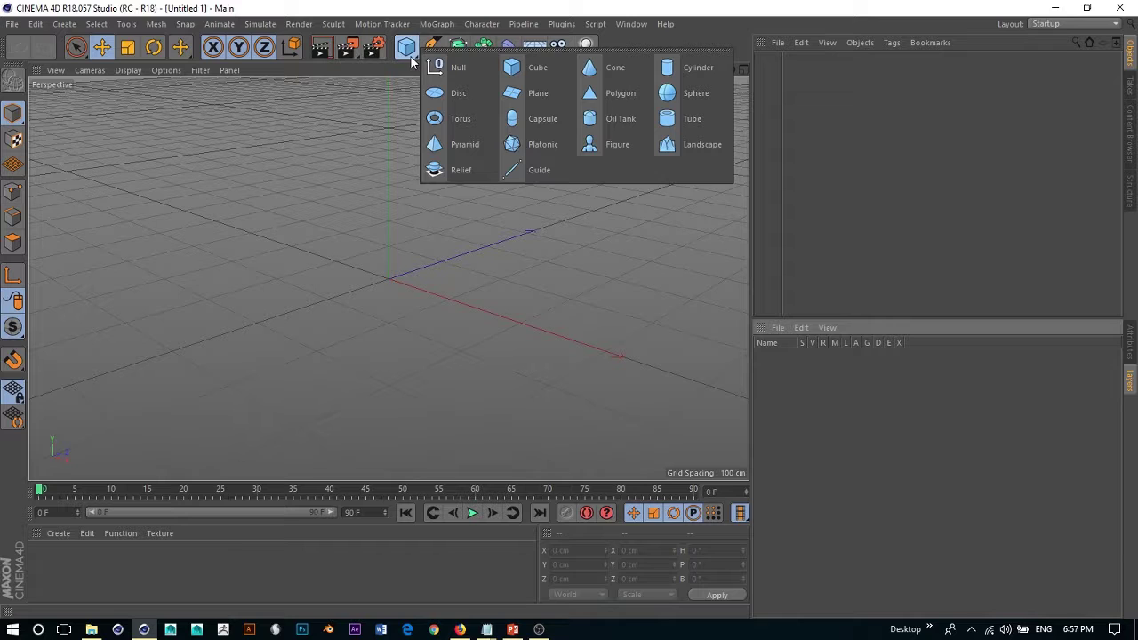
pyautogui.click(189, 56)
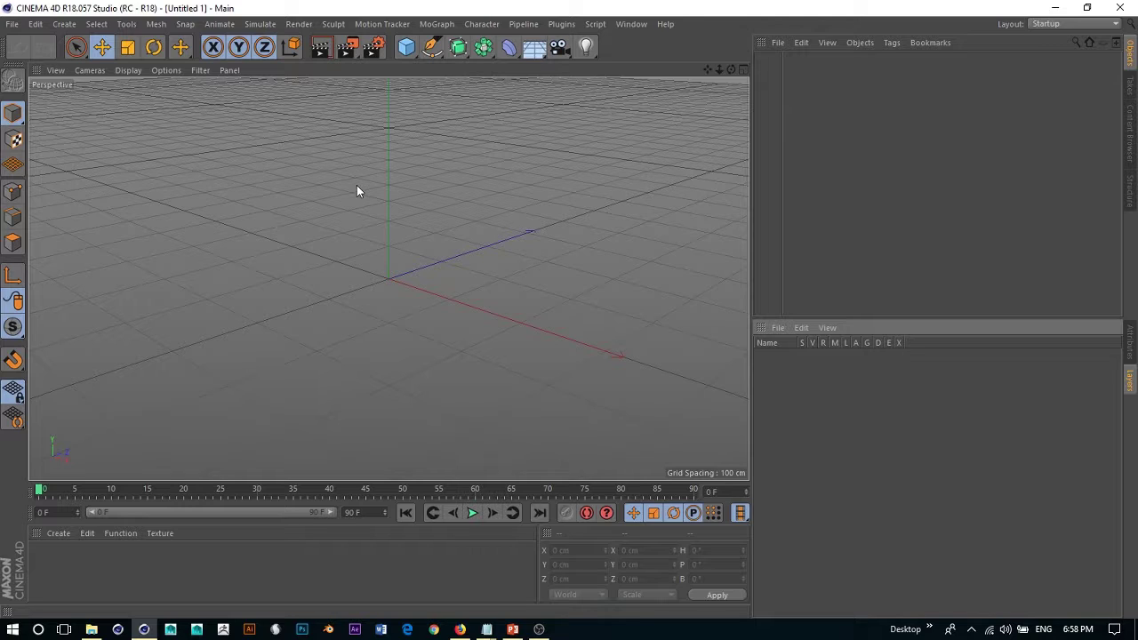
pyautogui.click(406, 53)
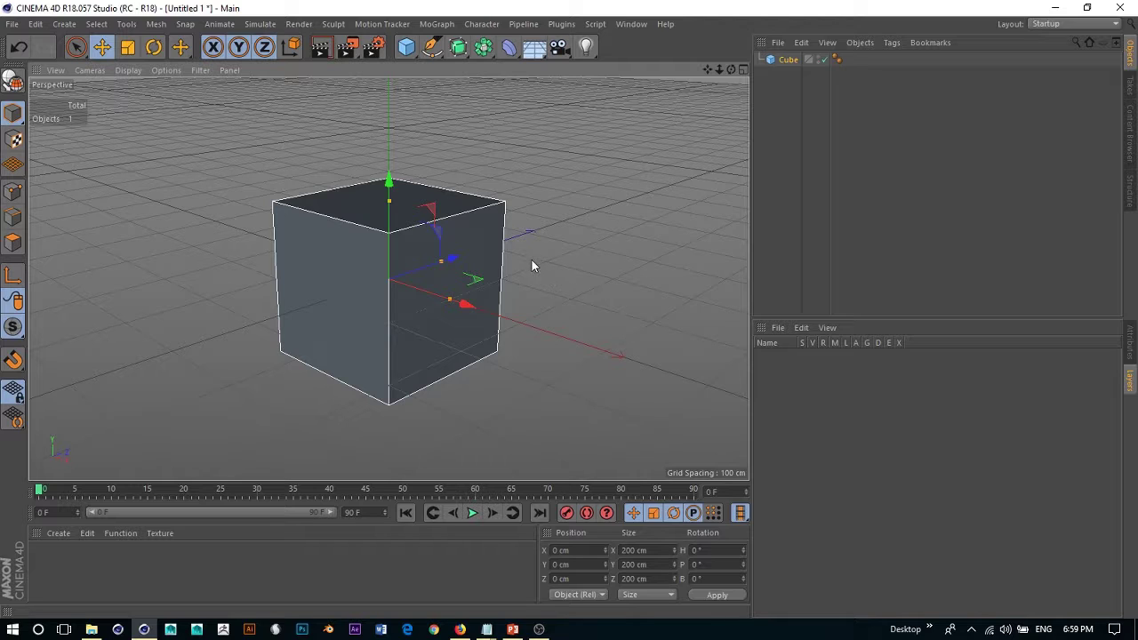
# Step: Orbit, pan and zoom the perspective view to examine the cube from several angles and distances
pyautogui.keyDown('alt'); pyautogui.moveTo(528, 258); pyautogui.dragTo(439, 254); pyautogui.keyUp('alt')
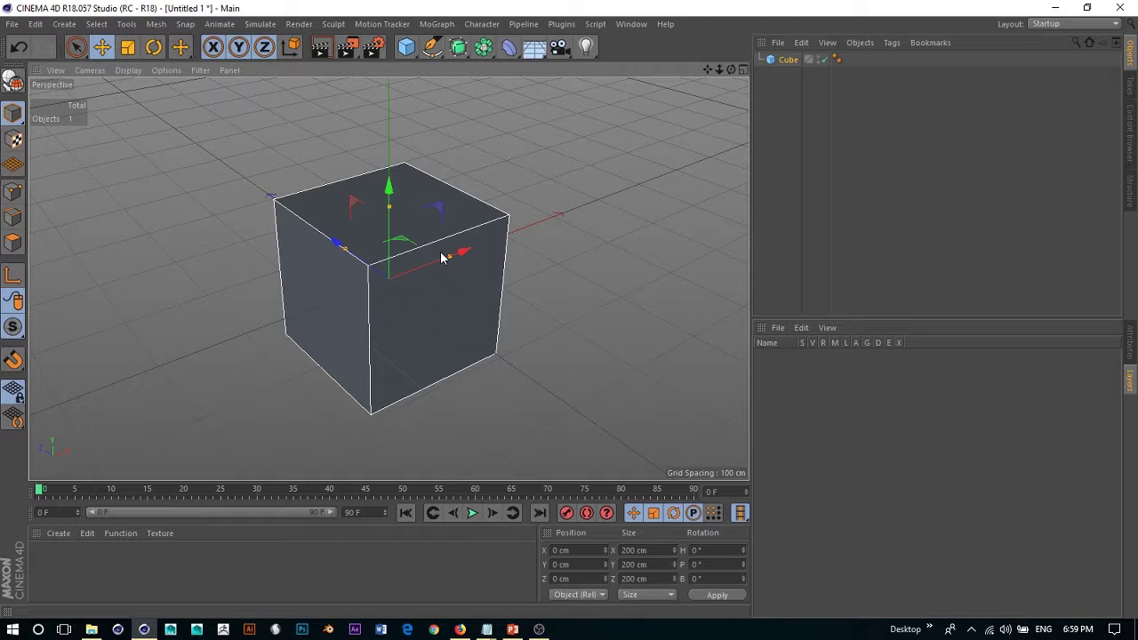
pyautogui.keyDown('alt'); pyautogui.moveTo(381, 228); pyautogui.dragTo(281, 207, button='middle'); pyautogui.keyUp('alt')
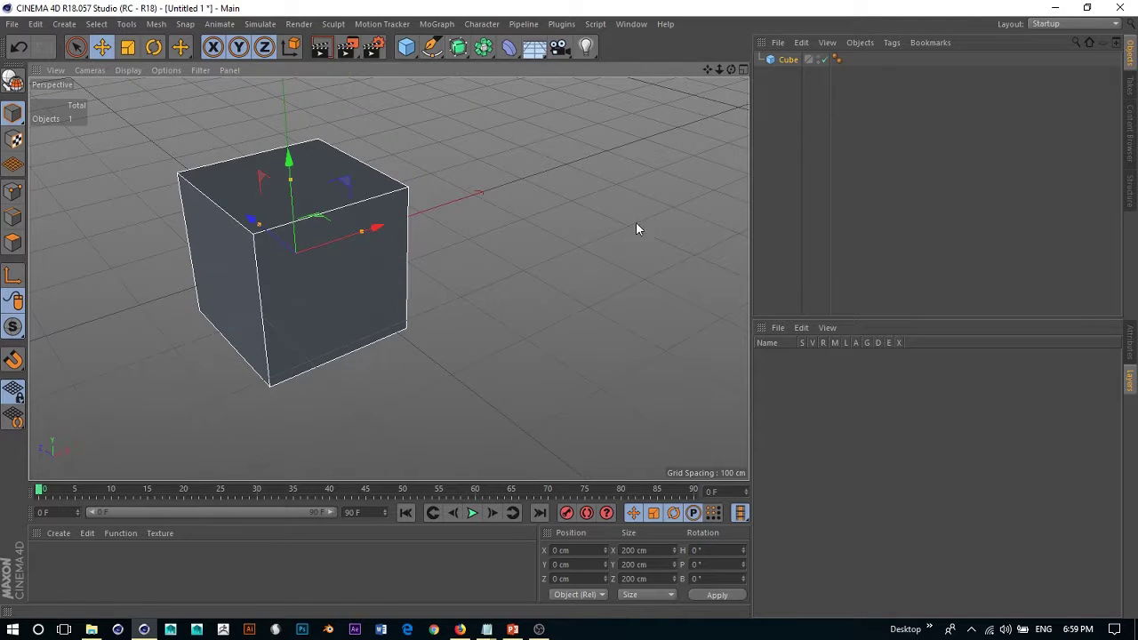
pyautogui.keyDown('alt'); pyautogui.moveTo(631, 214); pyautogui.dragTo(460, 211, button='middle'); pyautogui.keyUp('alt')
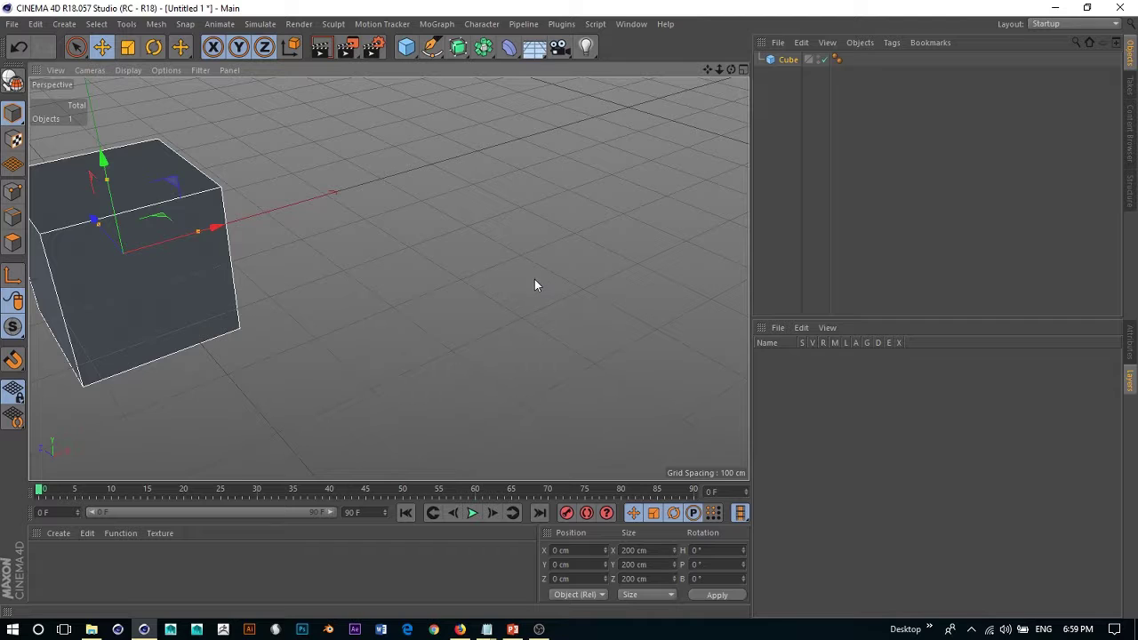
pyautogui.keyDown('alt'); pyautogui.moveTo(525, 285); pyautogui.dragTo(629, 287, button='middle'); pyautogui.keyUp('alt')
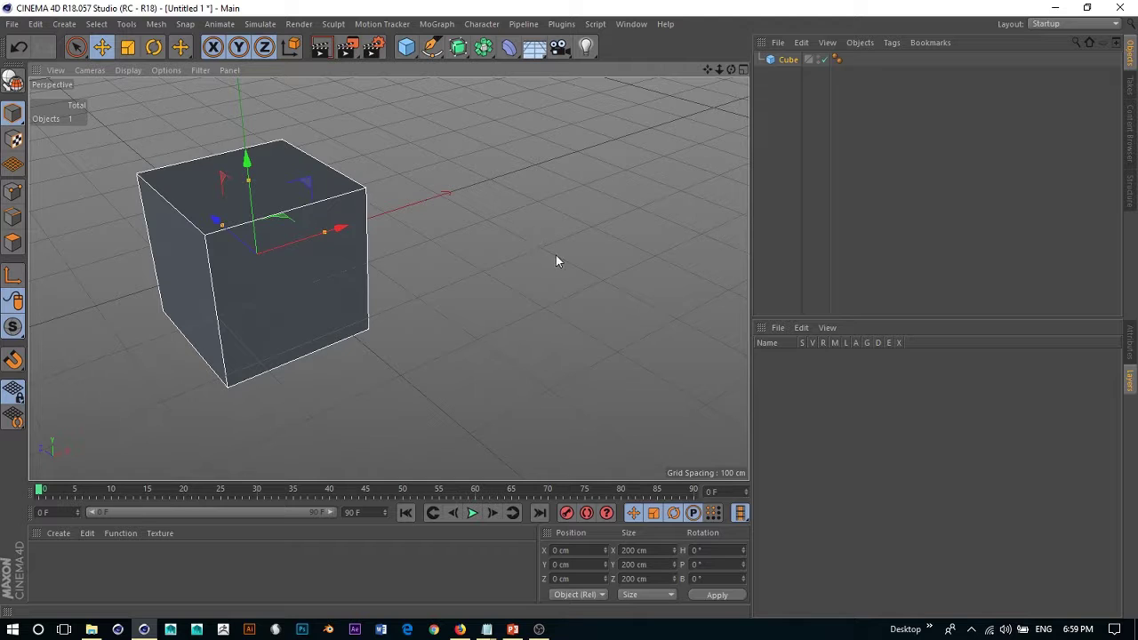
pyautogui.keyDown('alt'); pyautogui.moveTo(555, 254); pyautogui.dragTo(570, 274, button='right'); pyautogui.keyUp('alt')
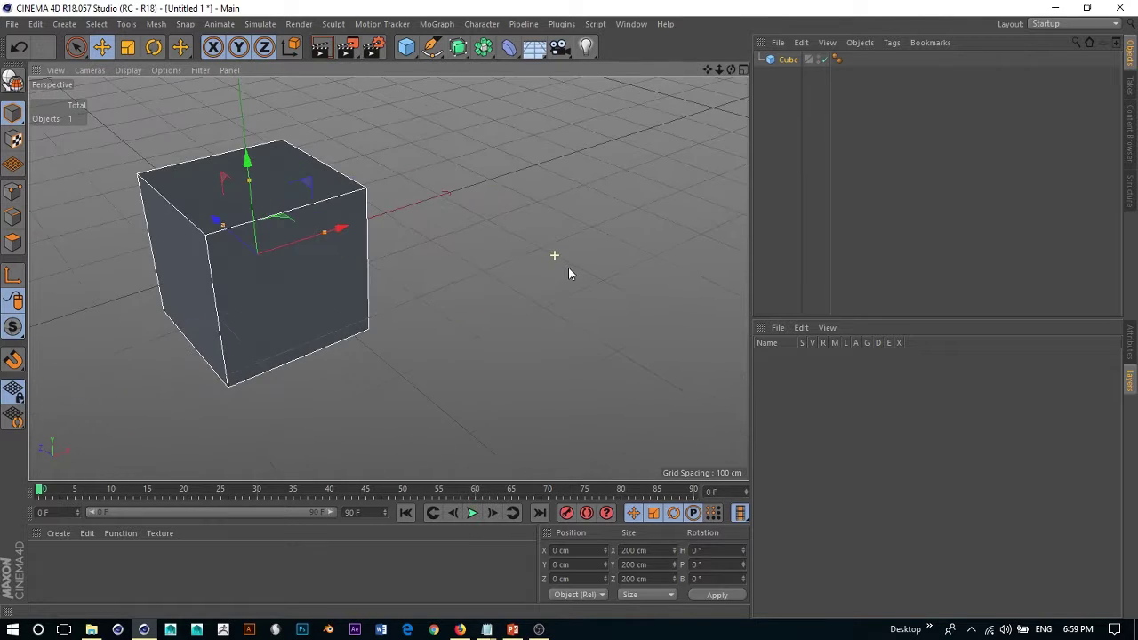
pyautogui.keyDown('alt'); pyautogui.moveTo(267, 260); pyautogui.dragTo(434, 352, button='middle'); pyautogui.keyUp('alt')
pyautogui.keyDown('alt'); pyautogui.moveTo(434, 353); pyautogui.dragTo(544, 324, button='right'); pyautogui.keyUp('alt')
pyautogui.keyDown('alt'); pyautogui.moveTo(543, 325); pyautogui.dragTo(373, 239); pyautogui.keyUp('alt')
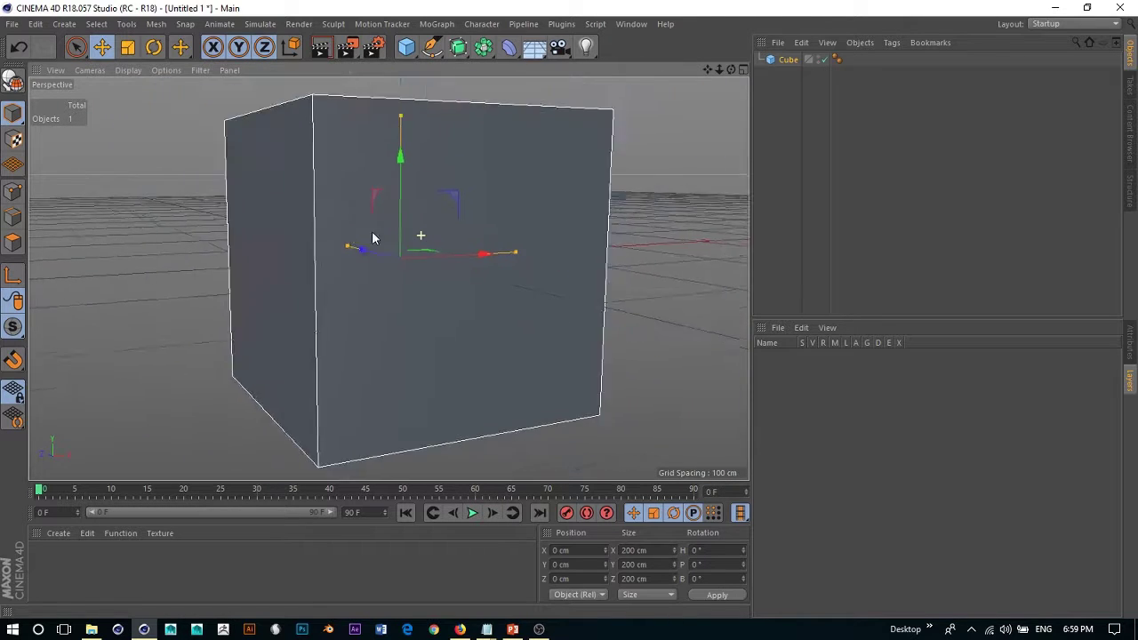
pyautogui.keyDown('alt'); pyautogui.moveTo(373, 238); pyautogui.dragTo(317, 253, button='right'); pyautogui.keyUp('alt')
pyautogui.keyDown('alt'); pyautogui.moveTo(324, 236); pyautogui.dragTo(314, 288); pyautogui.keyUp('alt')
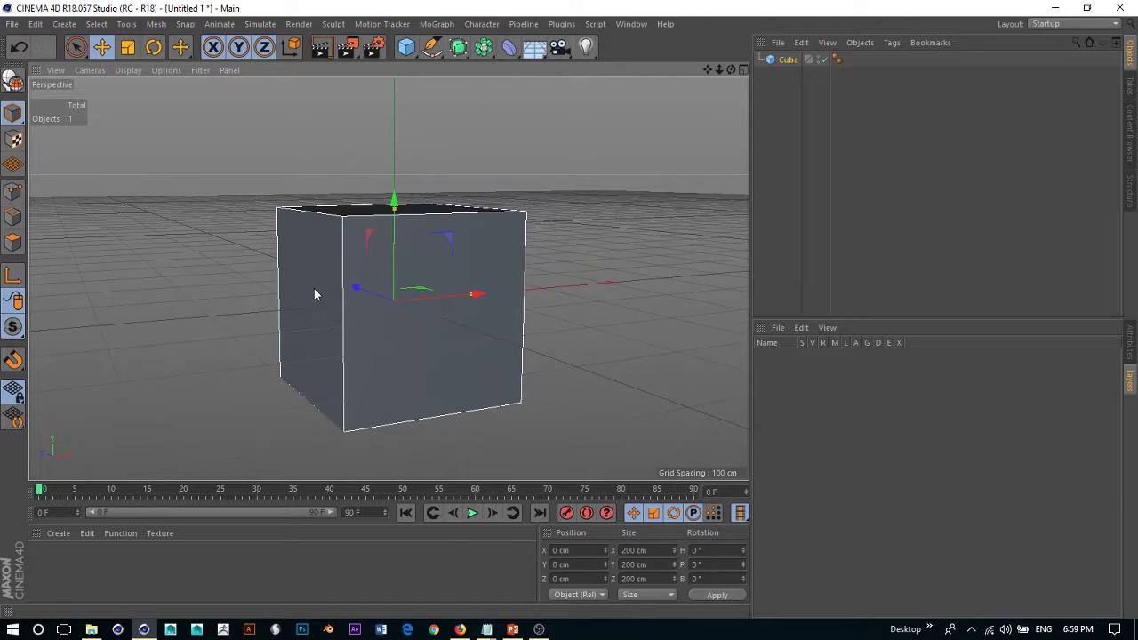
# Step: Zoom the perspective view in and out repeatedly to inspect the cube close up and from afar
pyautogui.scroll(-4, 361, 294)
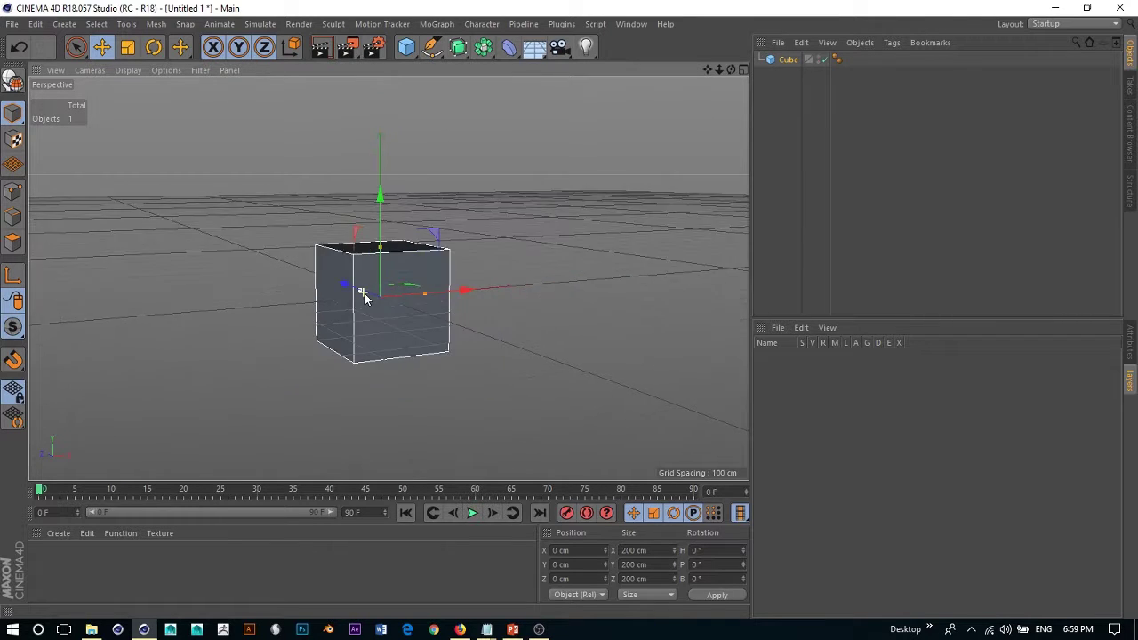
pyautogui.scroll(4, 364, 293)
pyautogui.scroll(4, 373, 280)
pyautogui.scroll(-5, 374, 280)
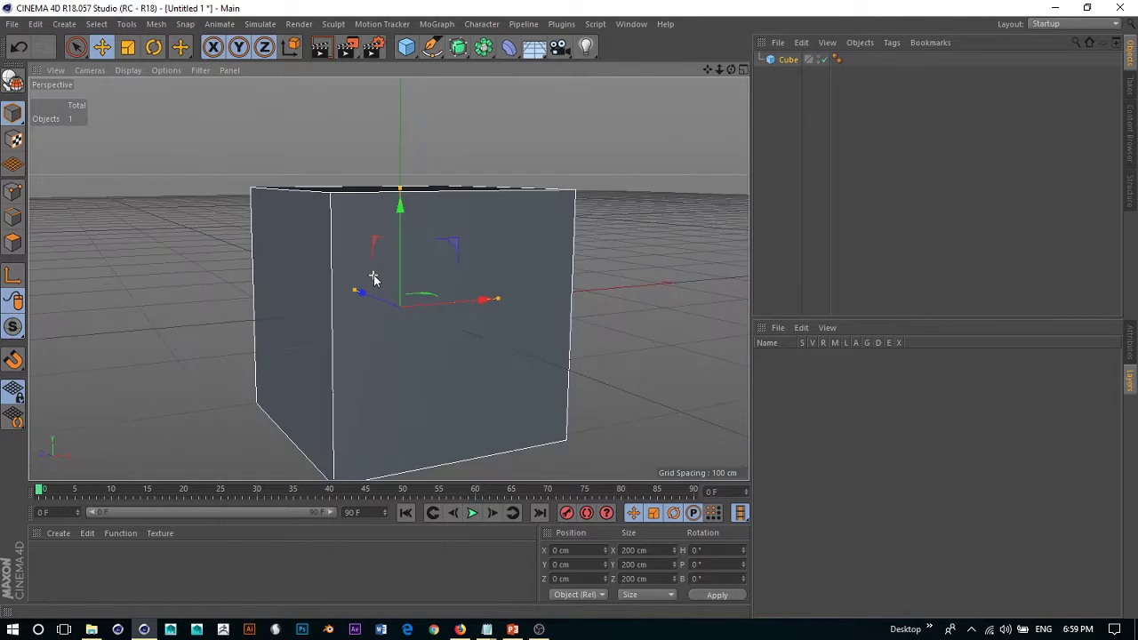
pyautogui.scroll(-2, 374, 281)
pyautogui.scroll(6, 373, 275)
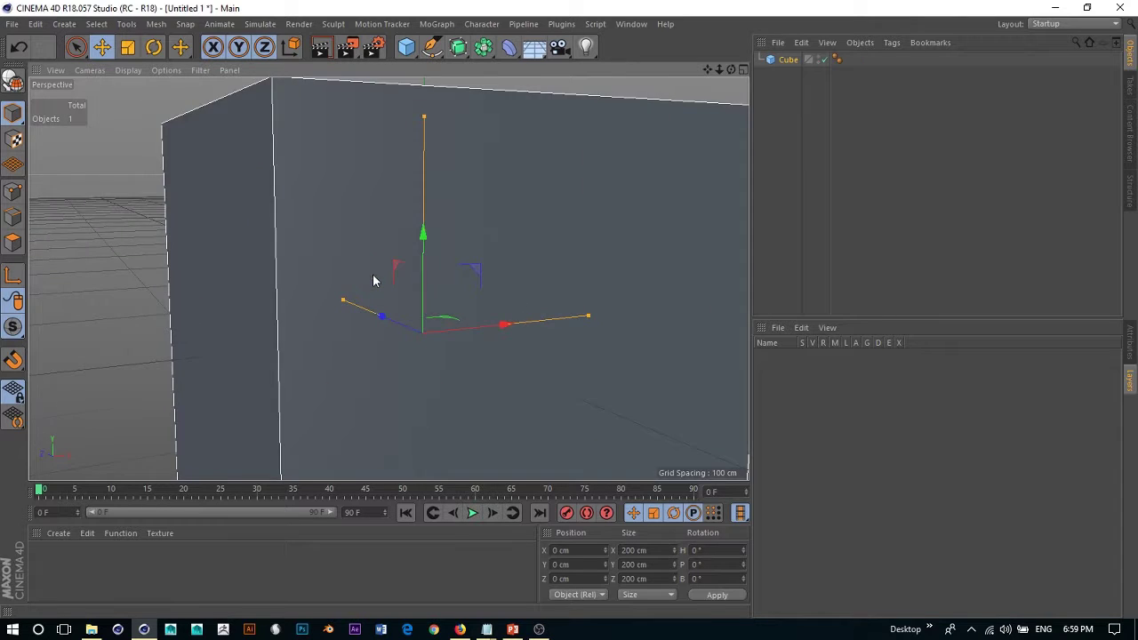
pyautogui.scroll(-7, 373, 281)
pyautogui.scroll(5, 371, 281)
pyautogui.scroll(-3, 370, 276)
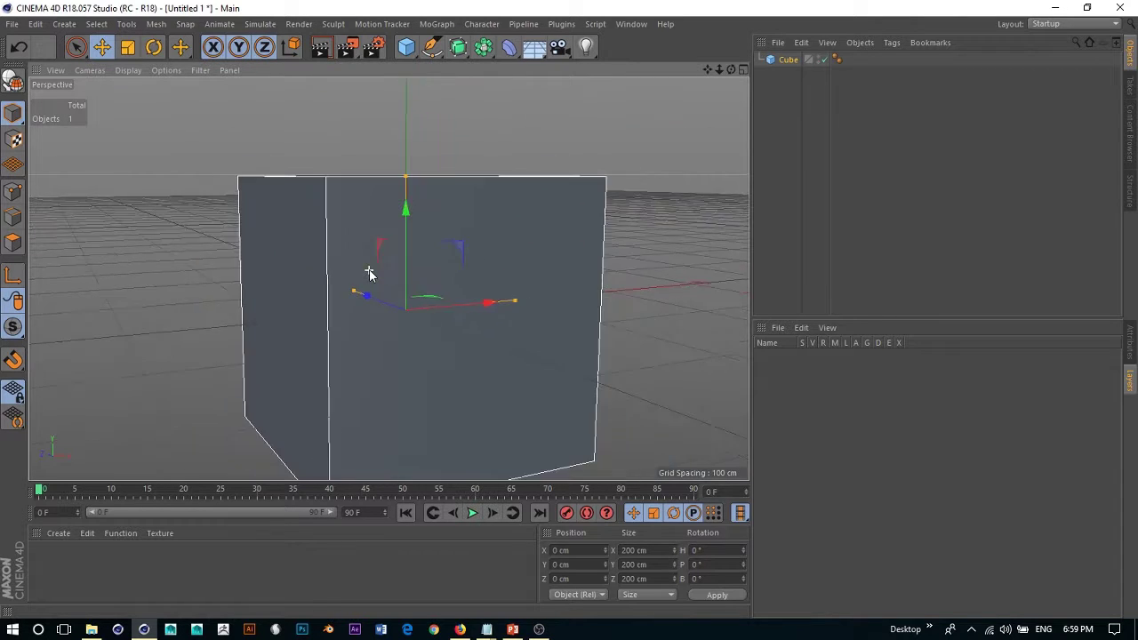
pyautogui.scroll(2, 370, 275)
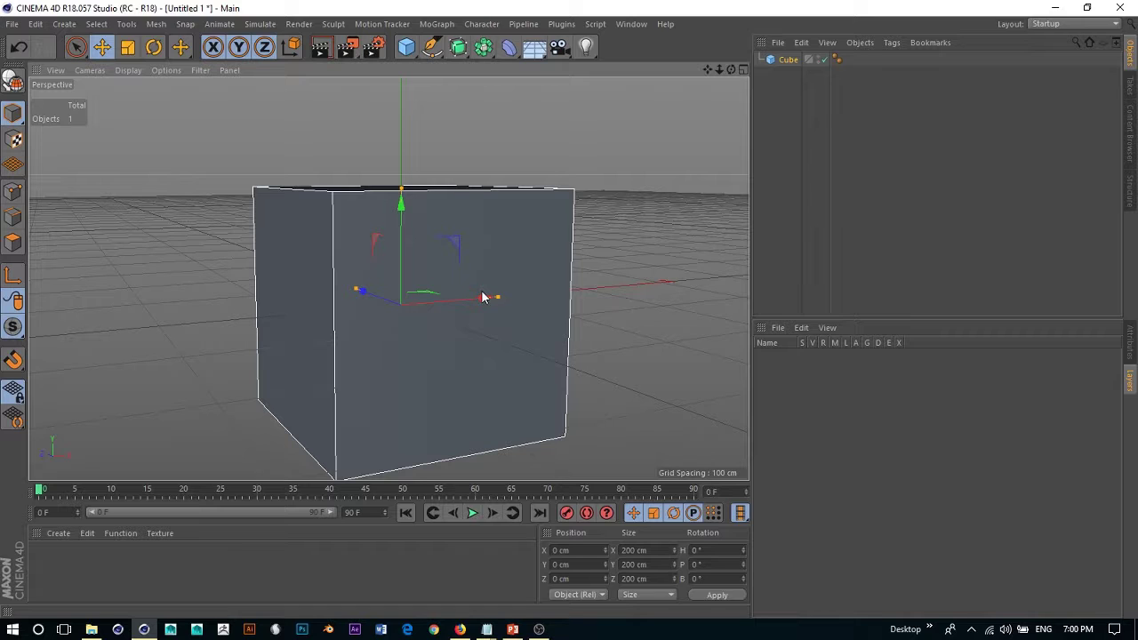
pyautogui.scroll(2, 482, 297)
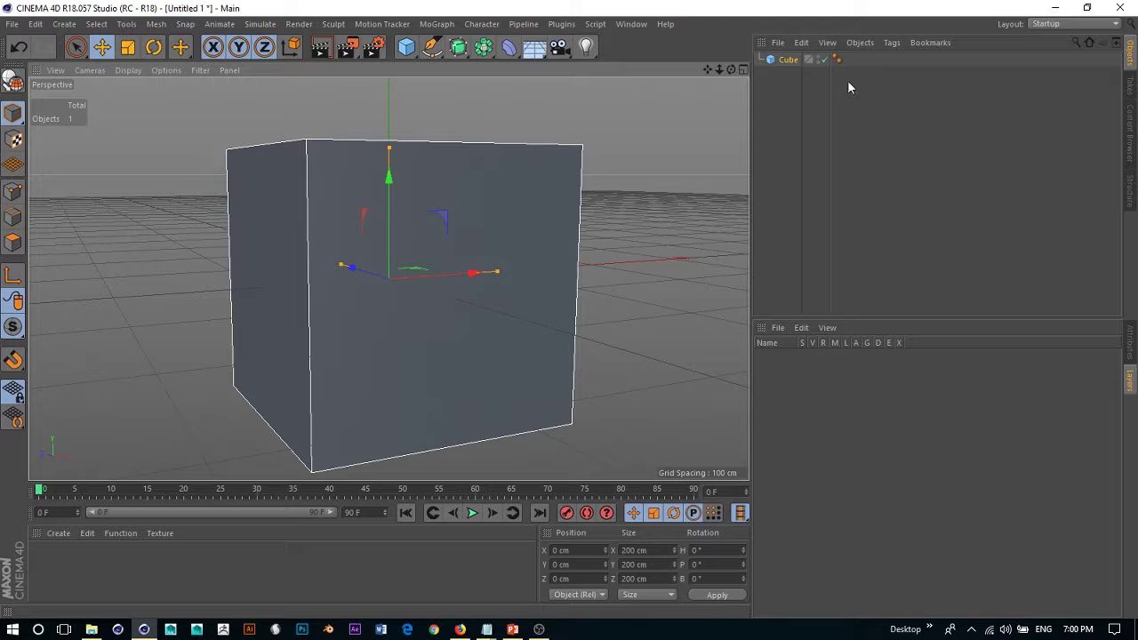
# Step: Set the cube's X, Y and Z segments to 2 and make the cube editable
pyautogui.click(1130, 351)
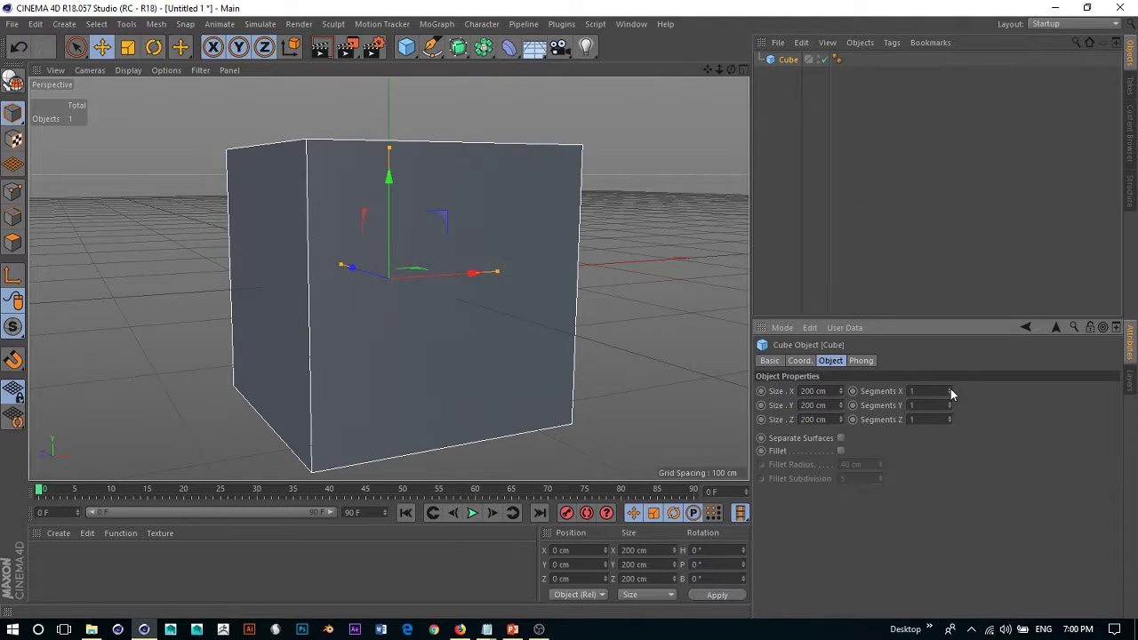
pyautogui.click(951, 390)
pyautogui.click(949, 401)
pyautogui.click(950, 416)
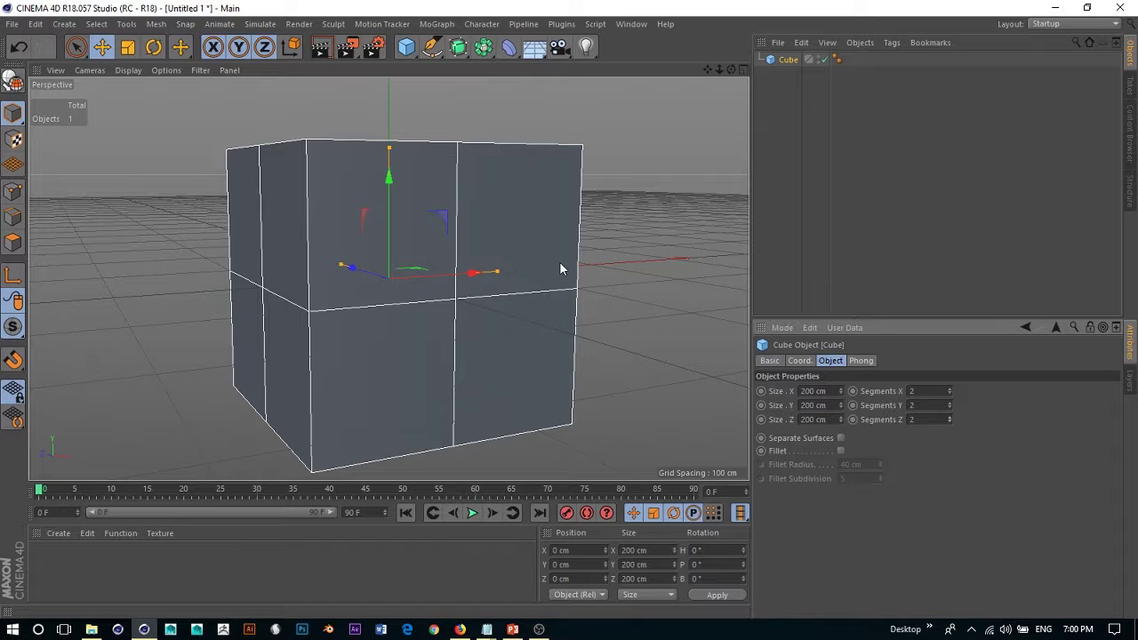
pyautogui.press('c')
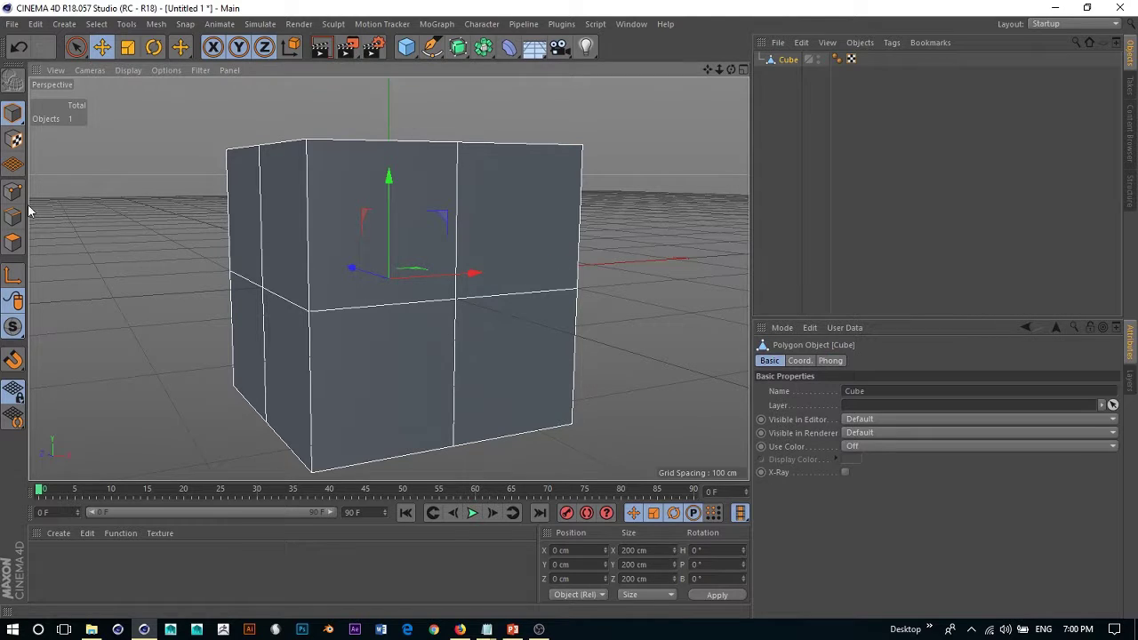
# Step: Select the upper-left polygon of the editable cube's front face in polygon mode and frame it in the view
pyautogui.click(9, 245)
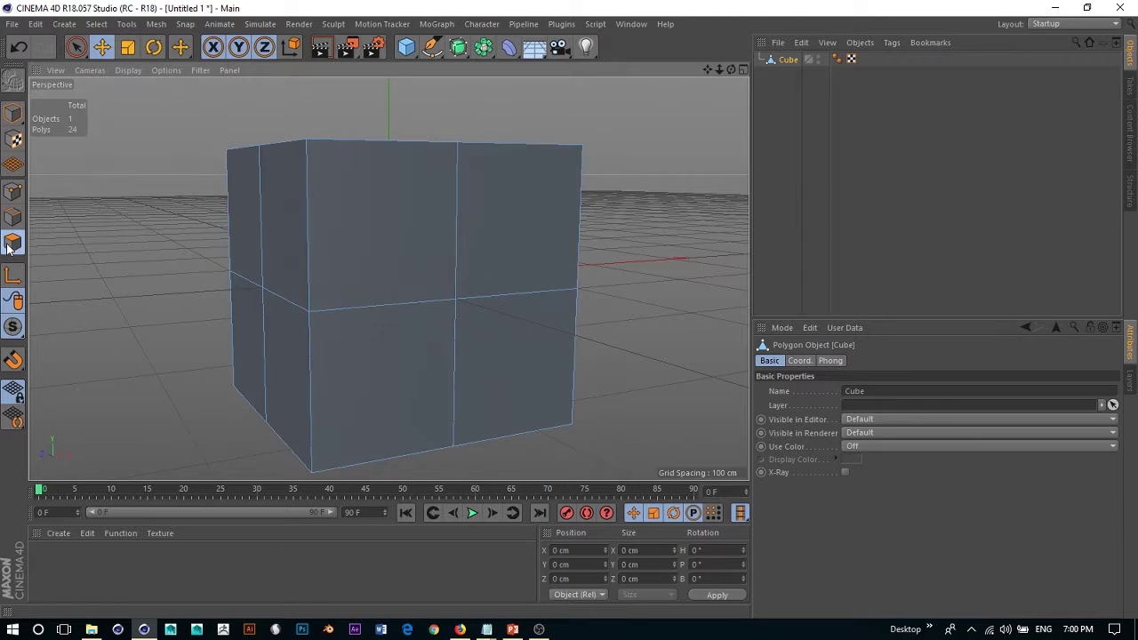
pyautogui.click(409, 233)
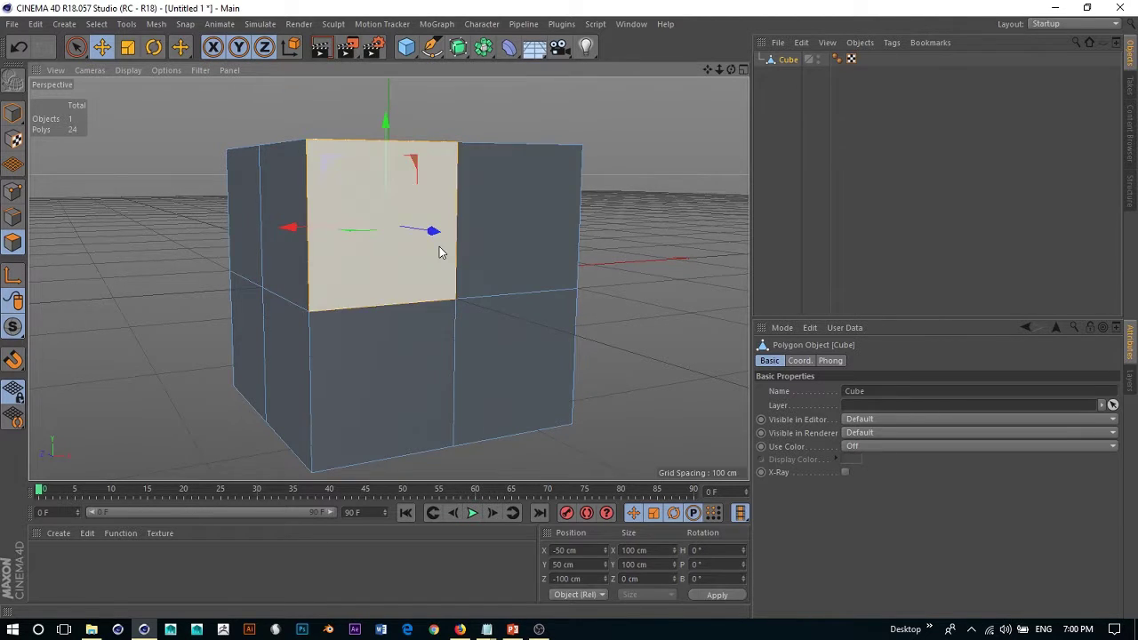
pyautogui.press('s')
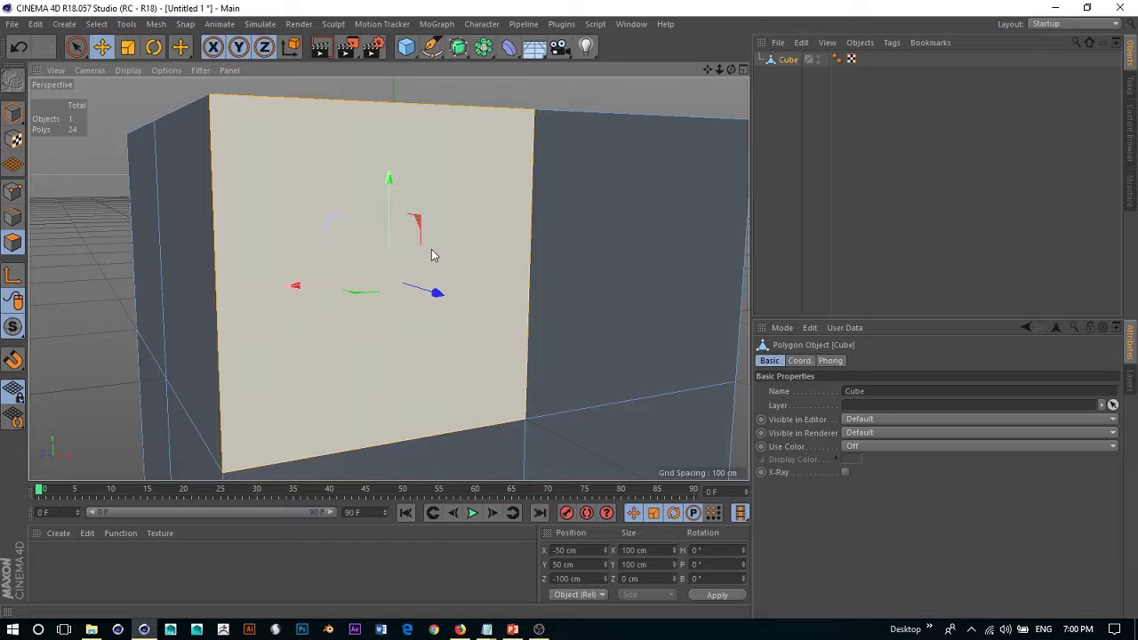
pyautogui.scroll(-4, 432, 255)
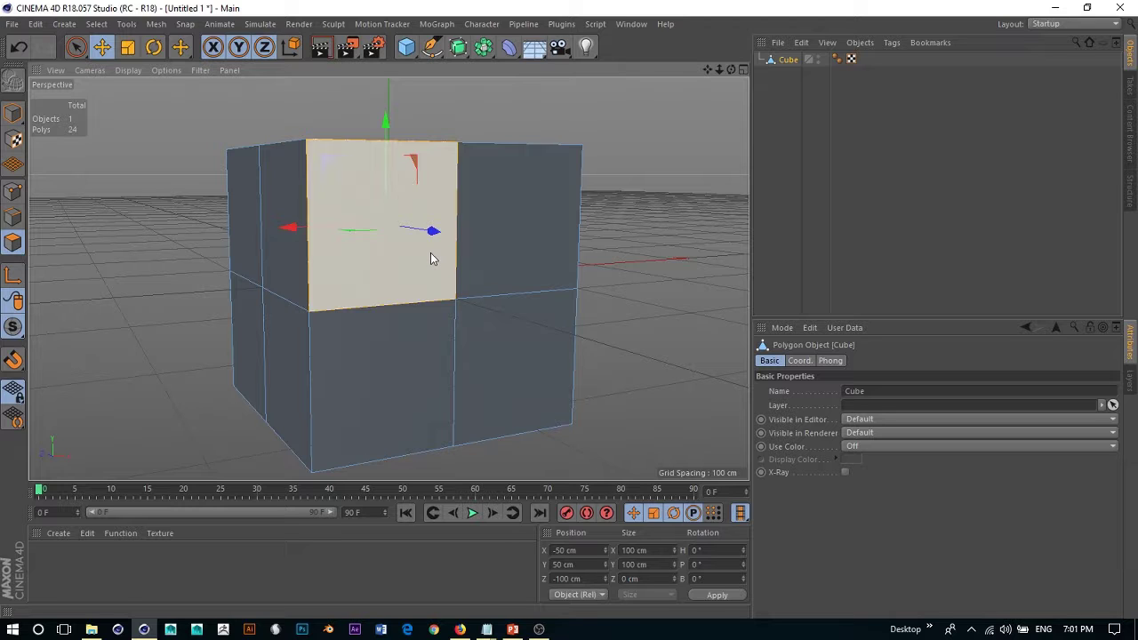
# Step: Add a second cube and move it about 295 cm in the negative X direction, beside the first cube
pyautogui.click(406, 46)
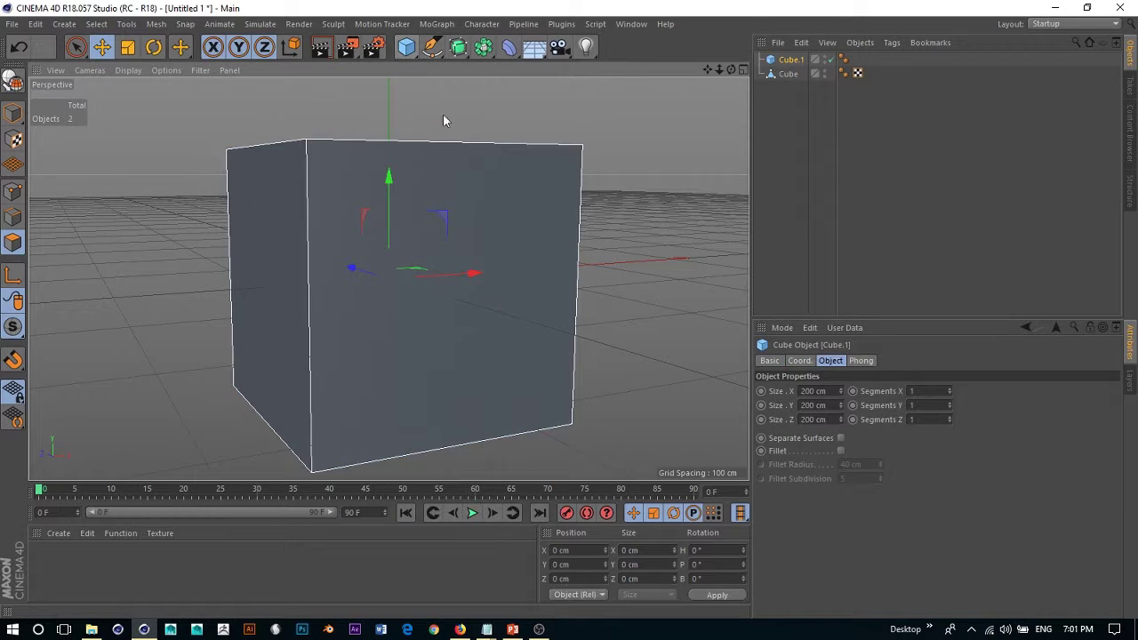
pyautogui.moveTo(462, 277); pyautogui.dragTo(51, 302)
pyautogui.press('h')
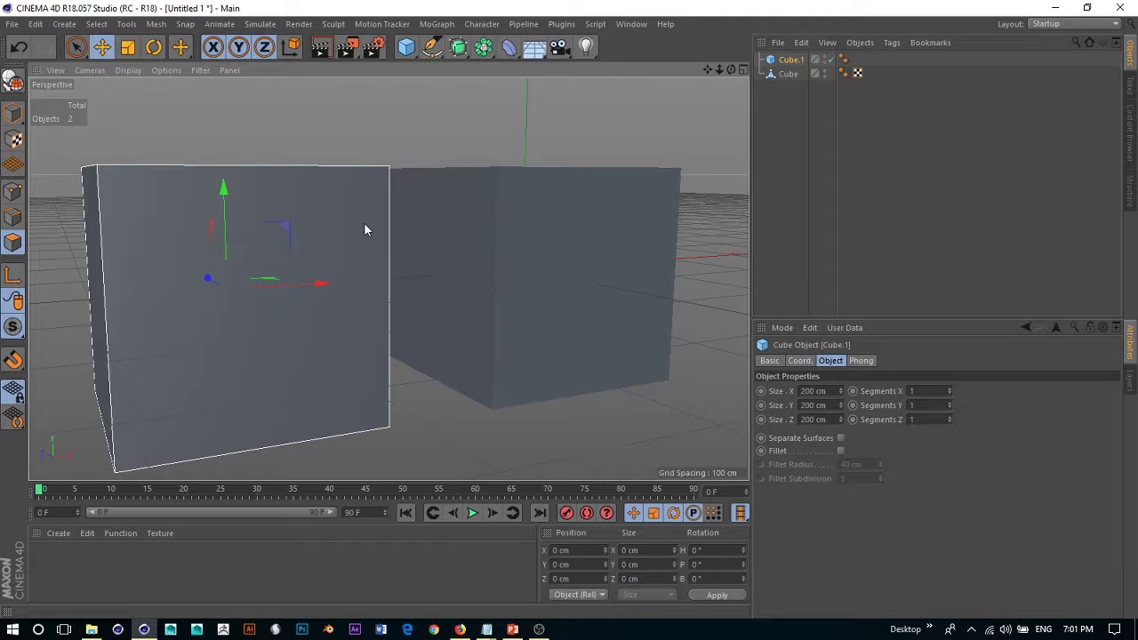
# Step: Undo the last view change and redo it
pyautogui.press('s')
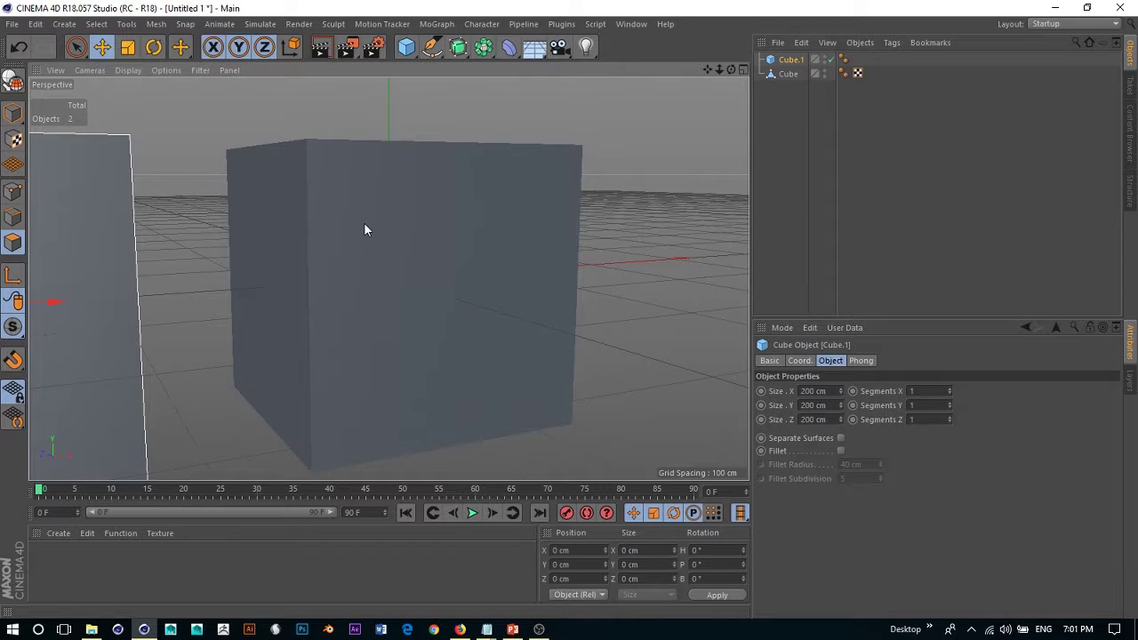
pyautogui.click(53, 70)
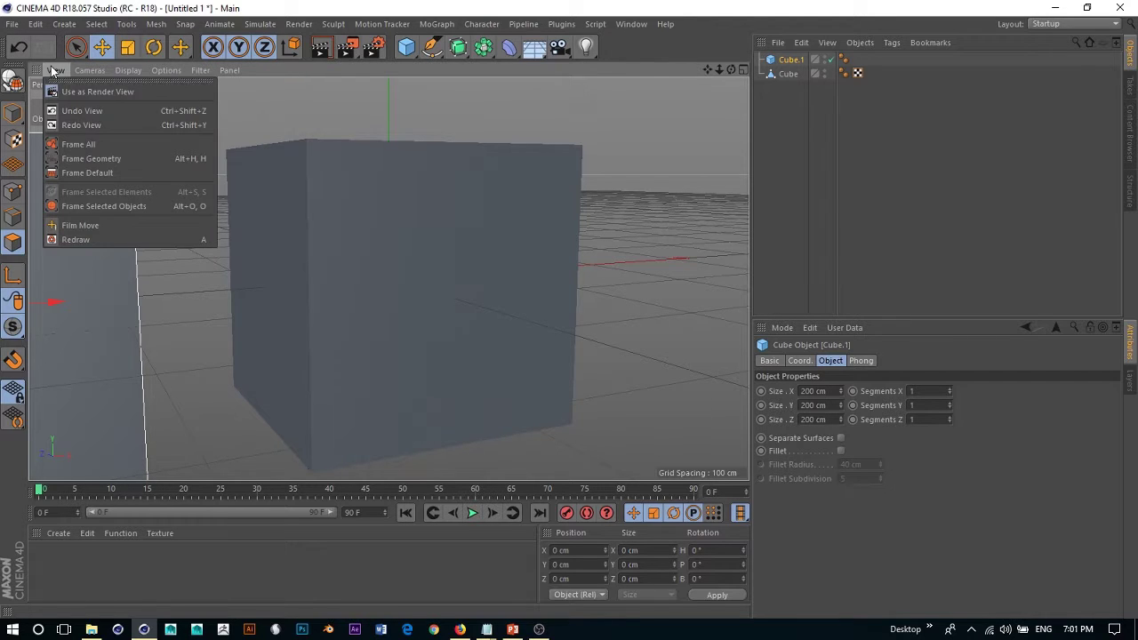
pyautogui.click(76, 125)
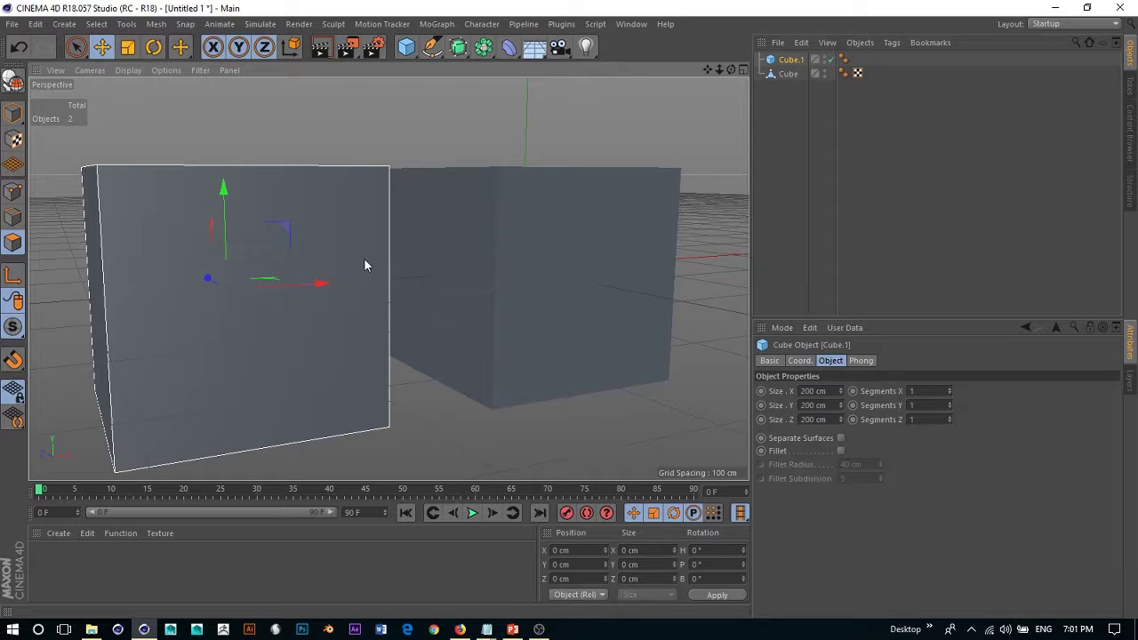
# Step: Inspect both cubes in the four-view layout and in the maximized Top, Front, Right and Perspective views
pyautogui.middleClick(404, 225)
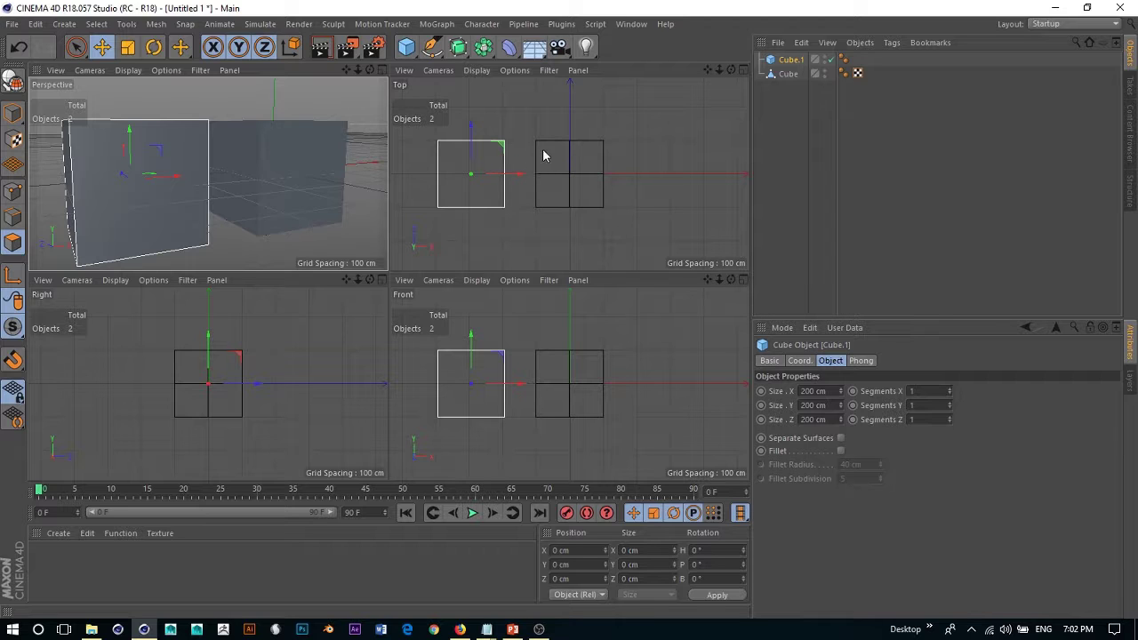
pyautogui.middleClick(572, 173)
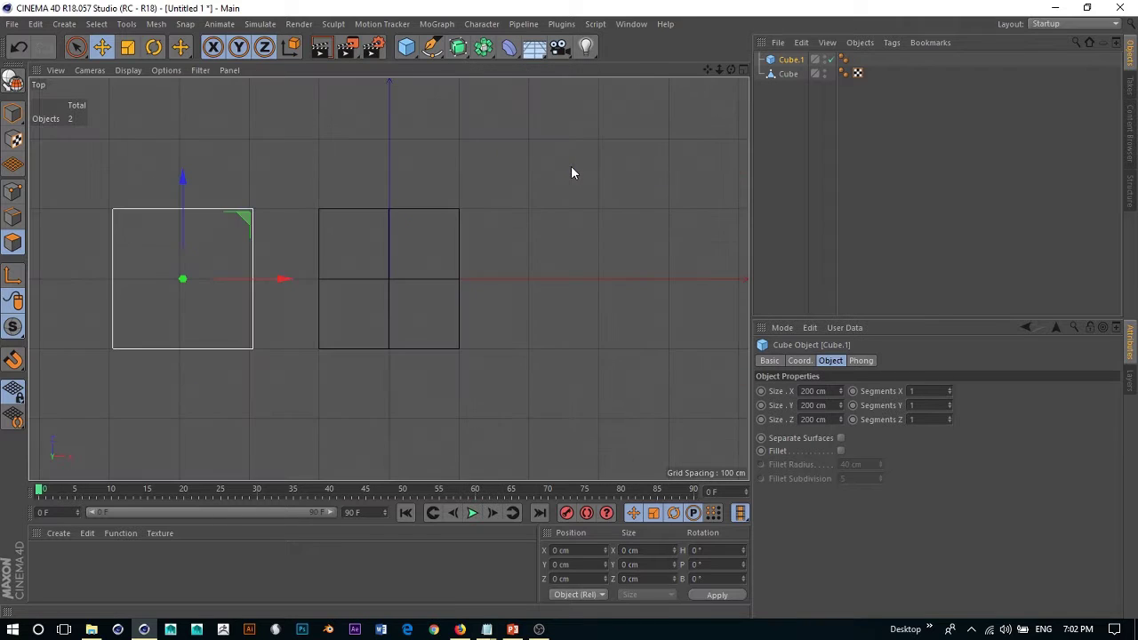
pyautogui.middleClick(433, 178)
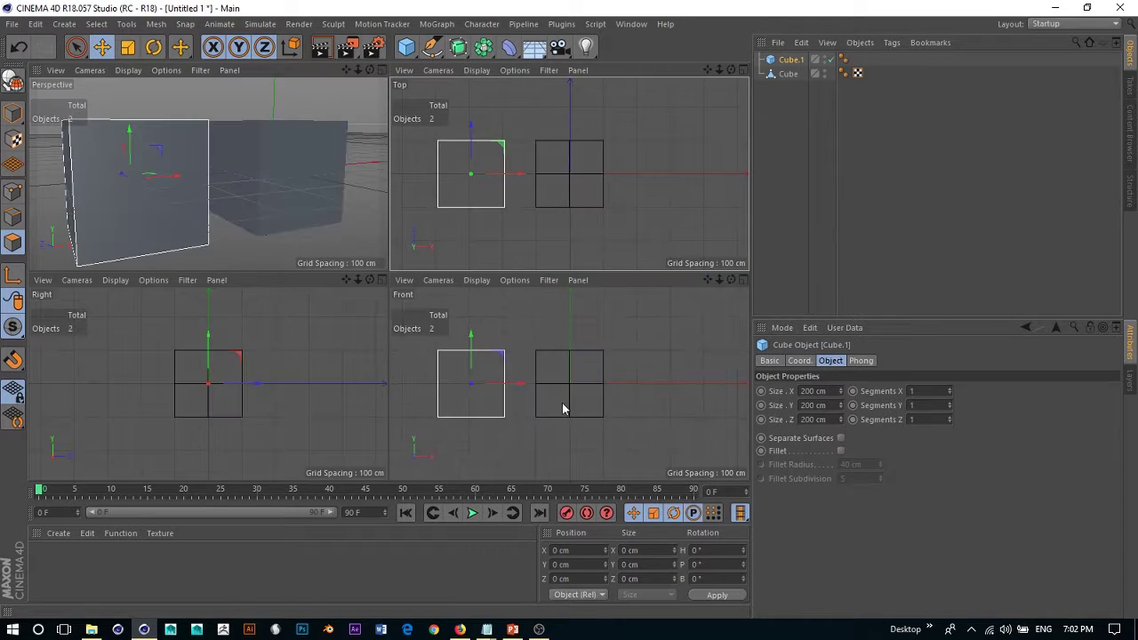
pyautogui.middleClick(563, 402)
pyautogui.middleClick(404, 355)
pyautogui.middleClick(204, 330)
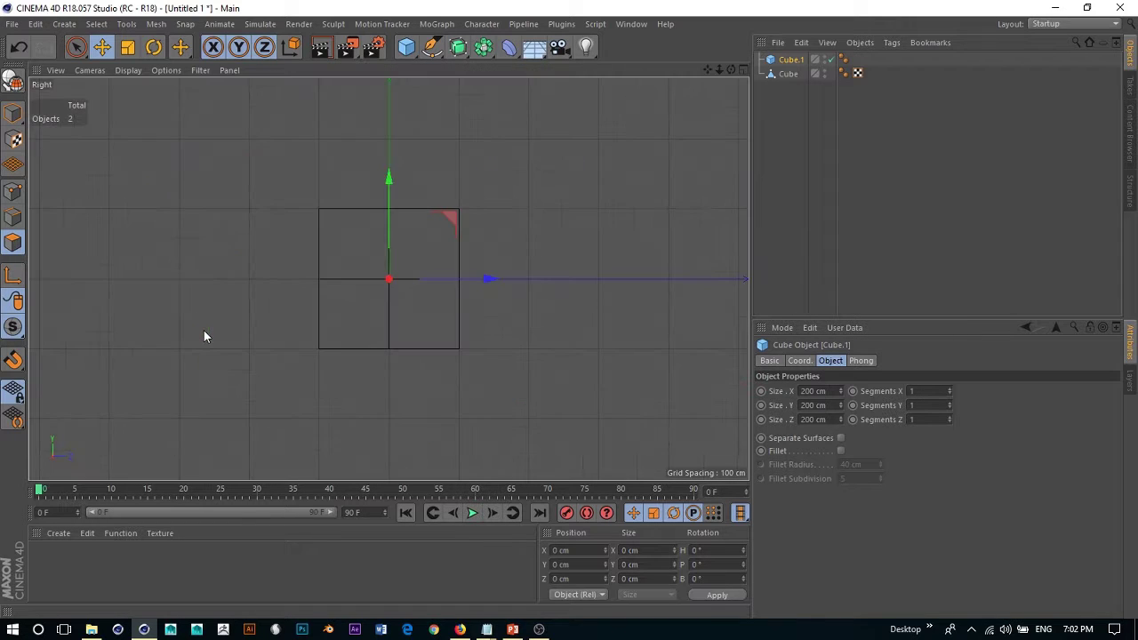
pyautogui.middleClick(205, 329)
pyautogui.middleClick(214, 161)
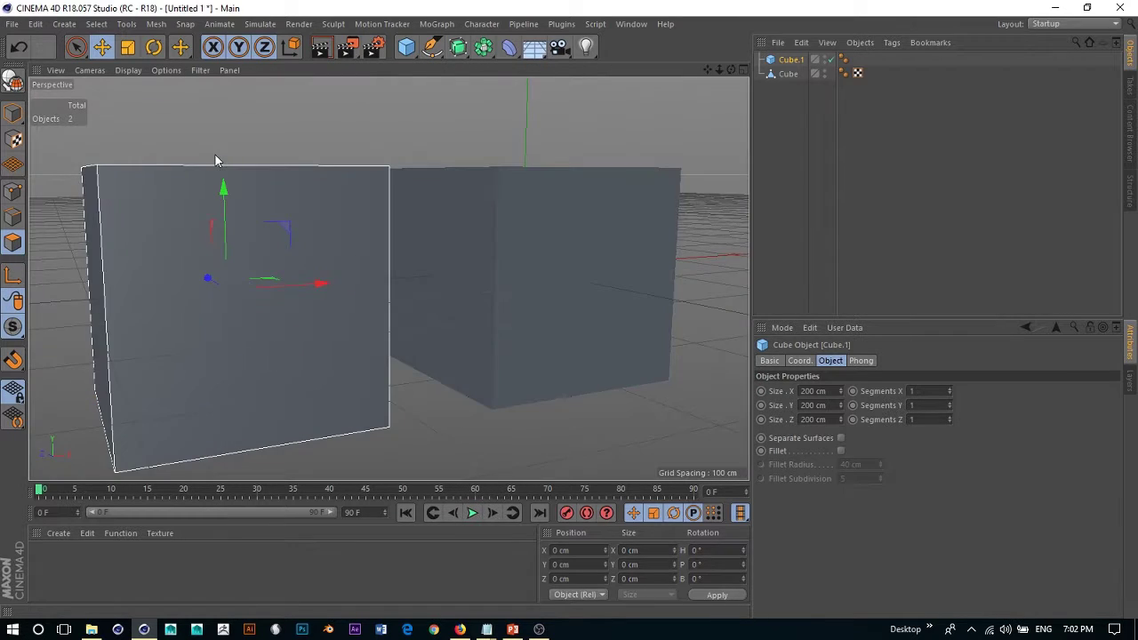
pyautogui.middleClick(214, 161)
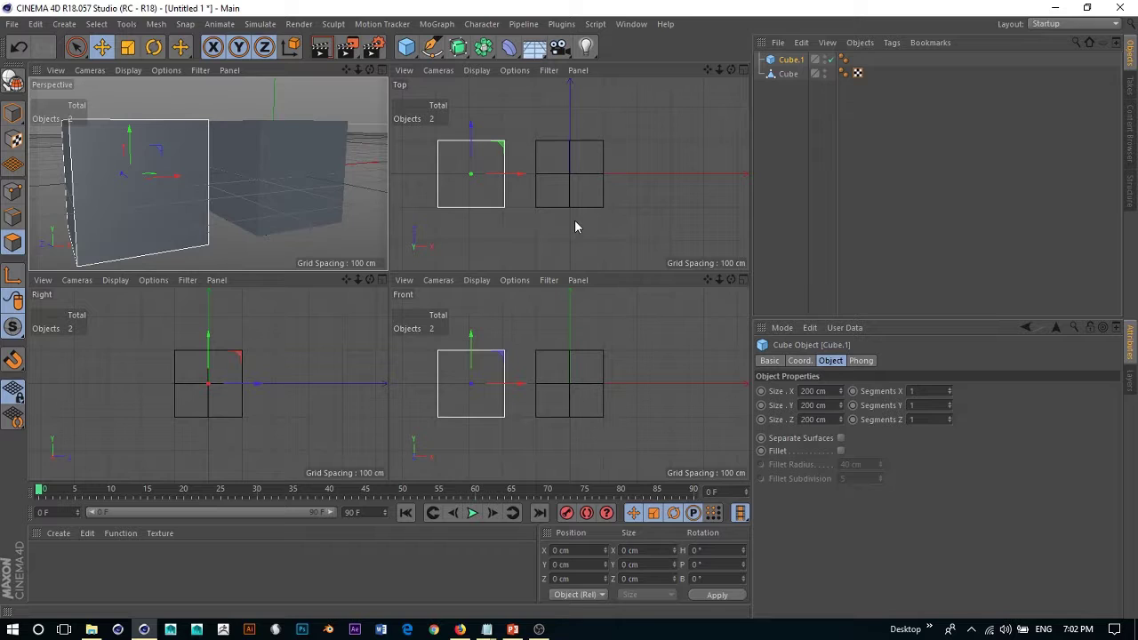
pyautogui.middleClick(315, 237)
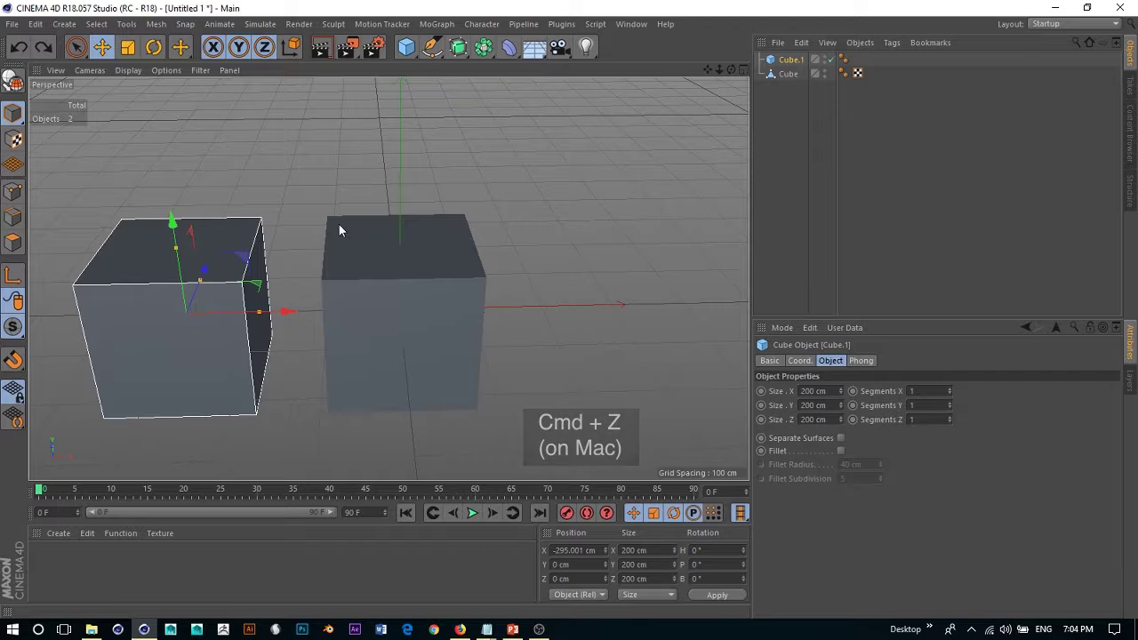
# Step: Move the editable cube about 286 cm along the positive X axis and undo the move
pyautogui.click(348, 303)
pyautogui.moveTo(414, 312); pyautogui.dragTo(698, 303)
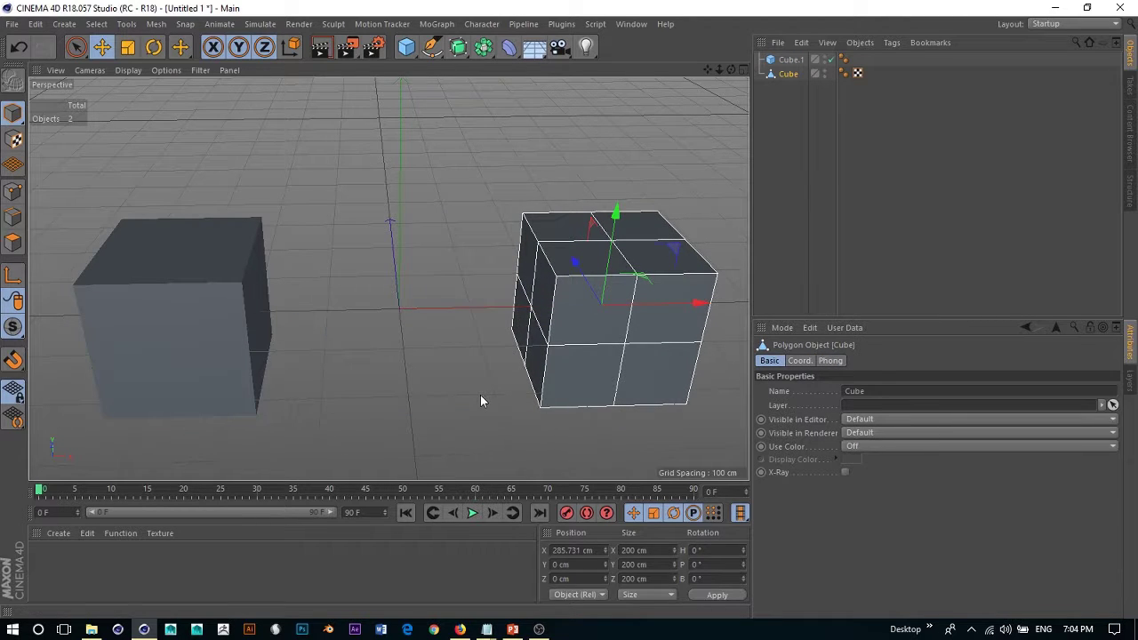
pyautogui.hotkey('ctrl', 'z')
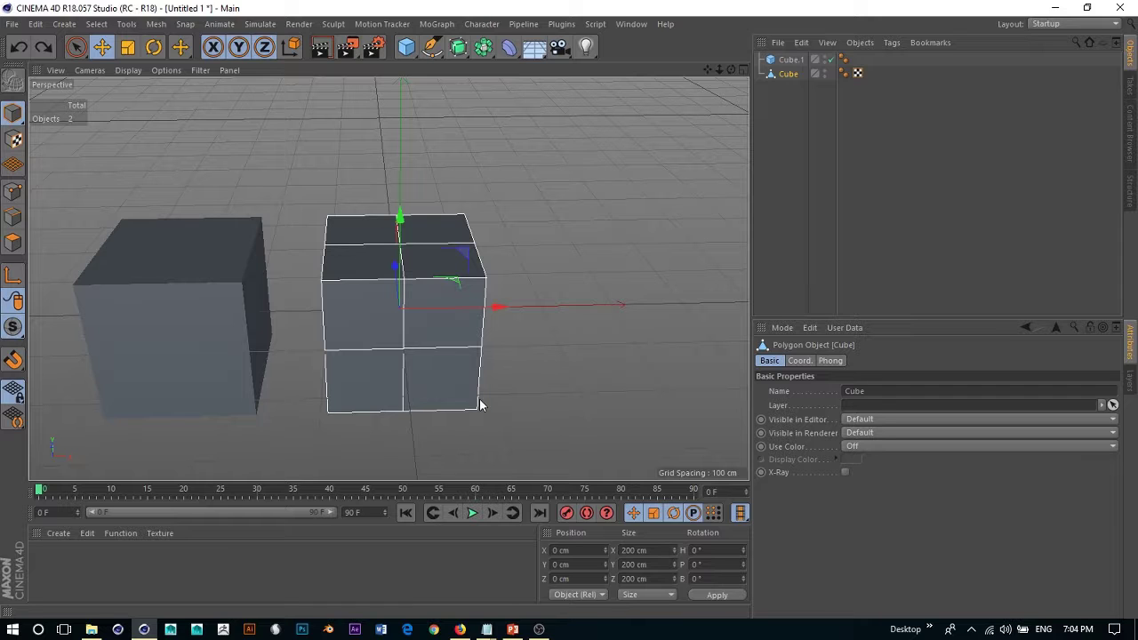
pyautogui.click(12, 24)
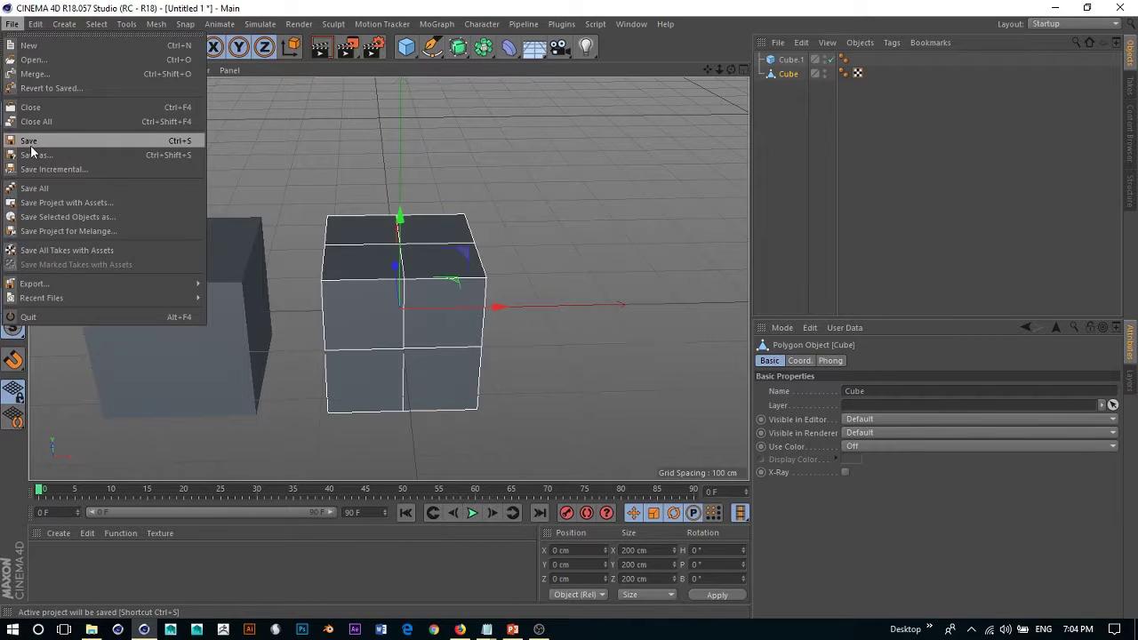
pyautogui.click(617, 4)
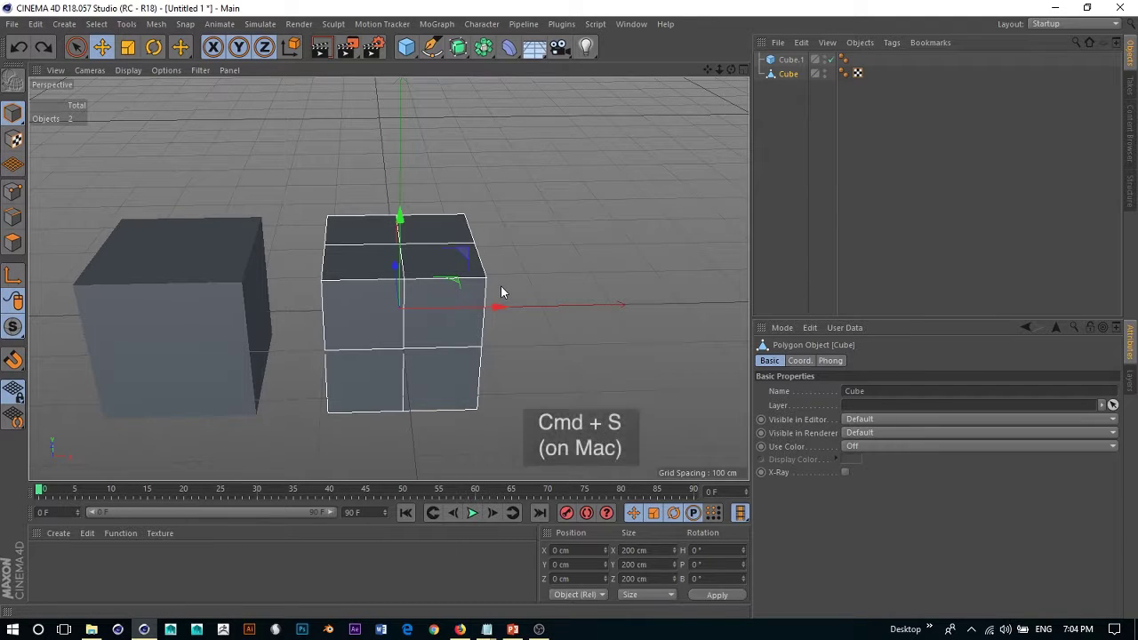